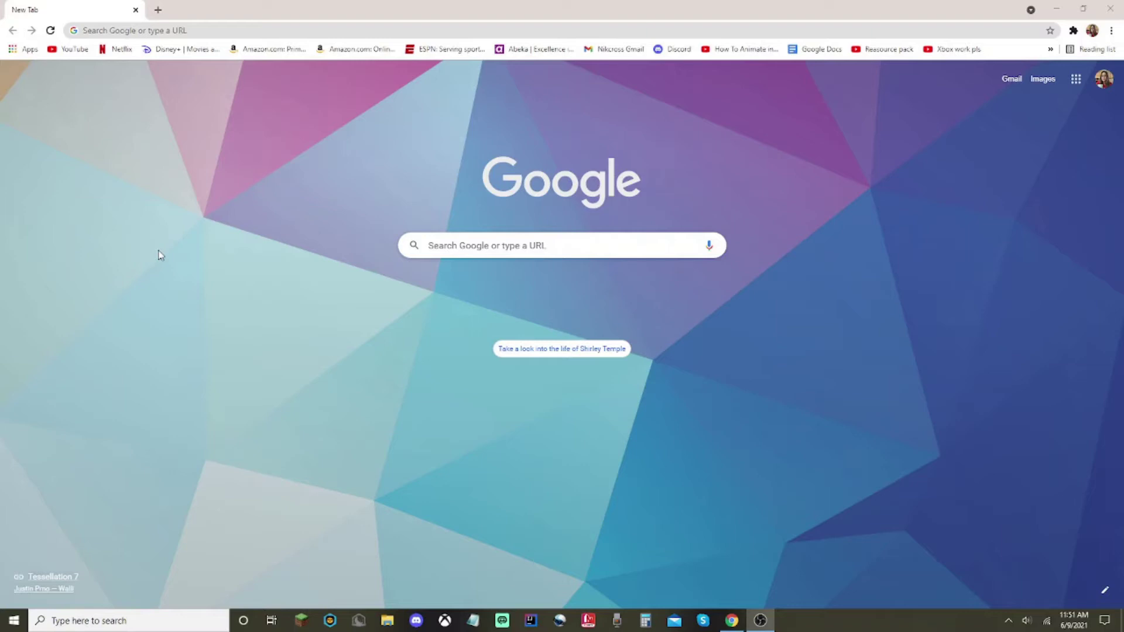
Step: Open the OptiFine website at optifine.net/home
{"action": "left_click", "coordinate": [216, 30]}
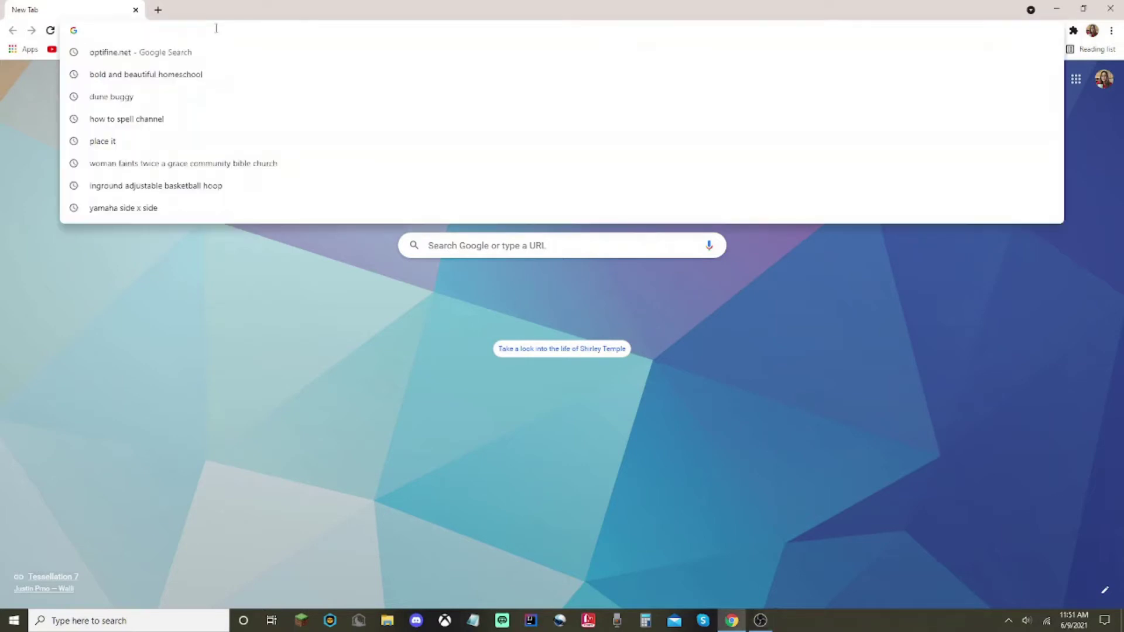
{"action": "left_click", "coordinate": [202, 262]}
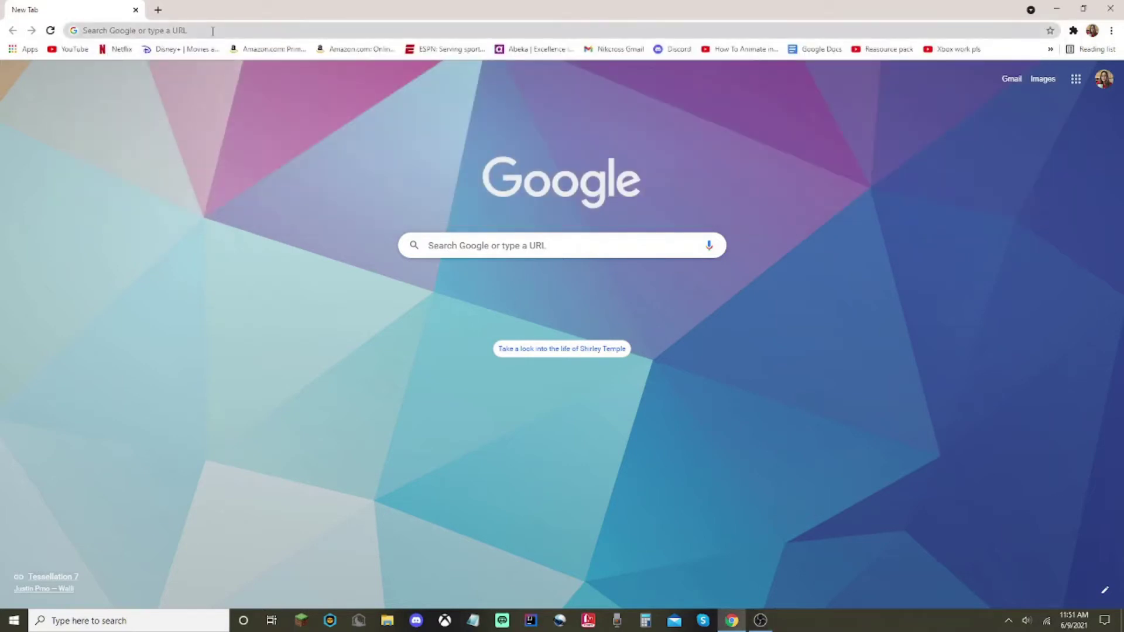
{"action": "left_click", "coordinate": [212, 31]}
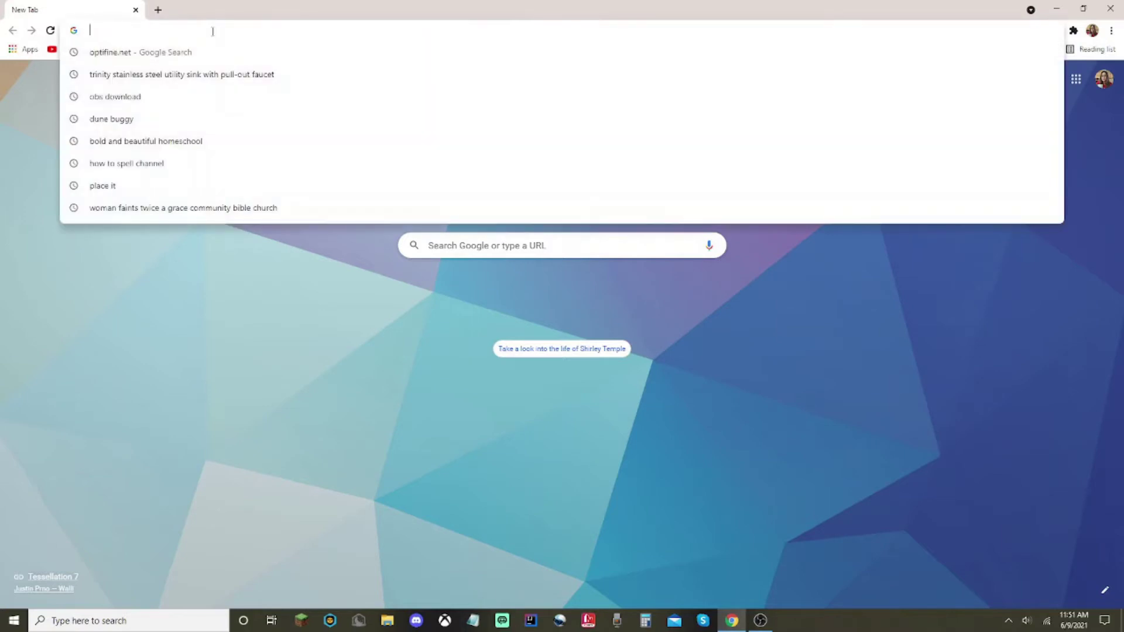
{"action": "type", "text": "optifine.net/home"}
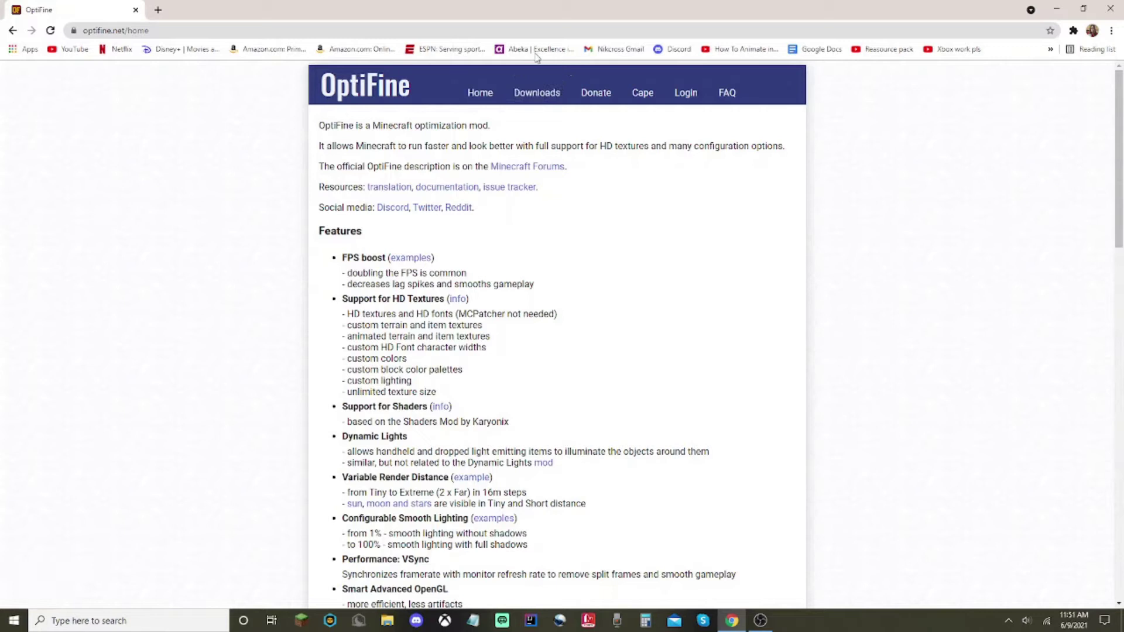
Step: Download the OptiFine HD U G9 pre17 preview for Minecraft 1.17, close the video ad and keep the jar file
{"action": "left_click", "coordinate": [550, 96]}
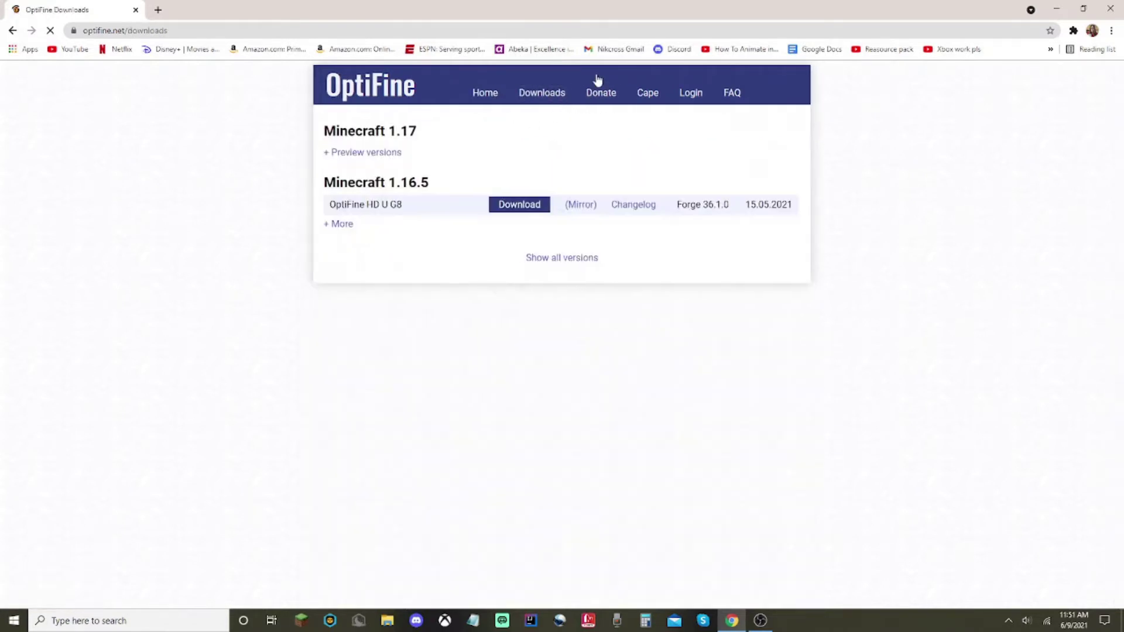
{"action": "left_click", "coordinate": [349, 154]}
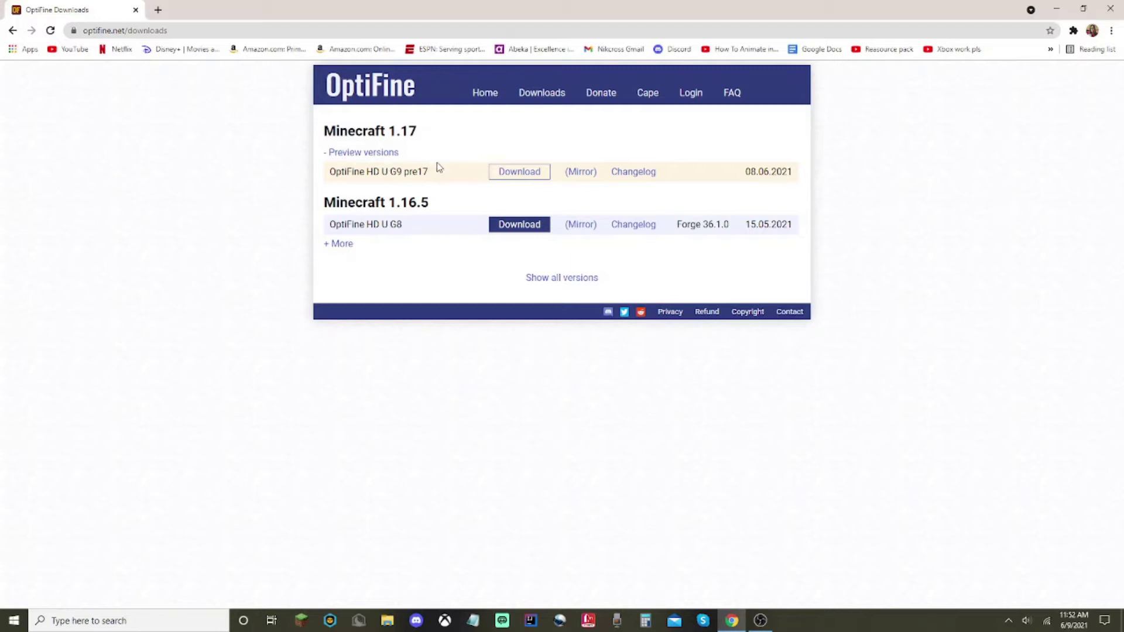
{"action": "left_click", "coordinate": [496, 175]}
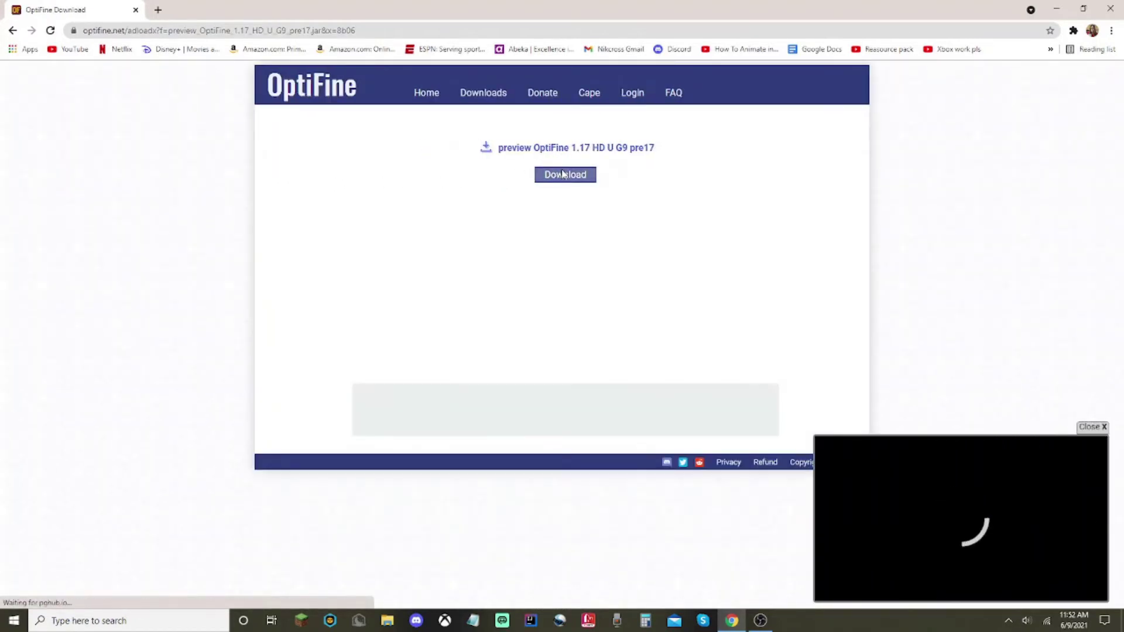
{"action": "left_click", "coordinate": [563, 178]}
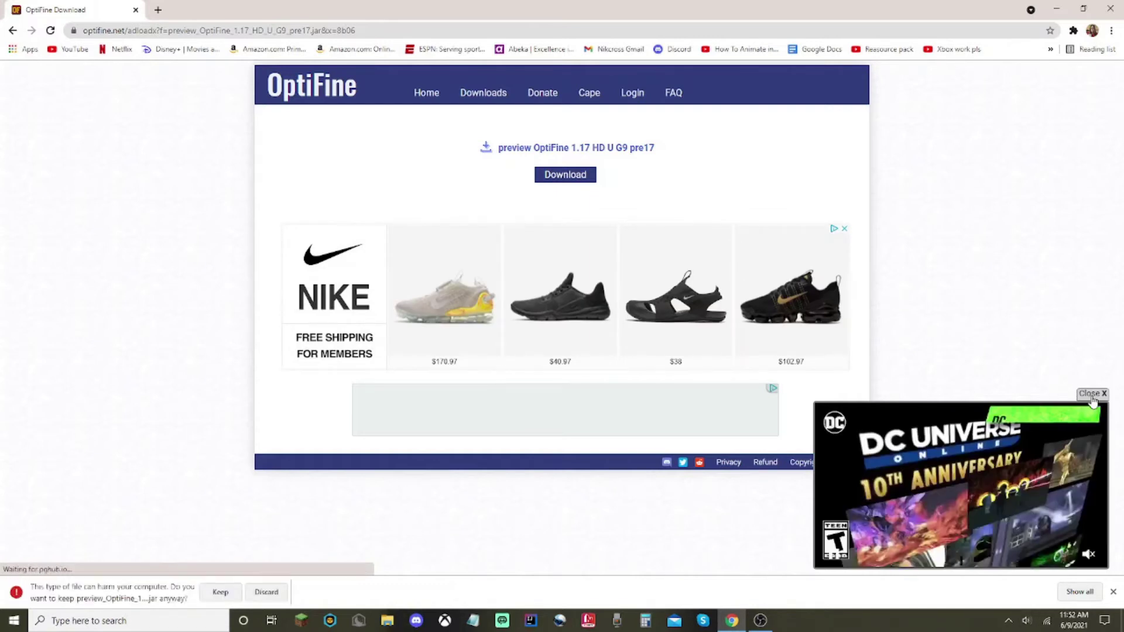
{"action": "left_click", "coordinate": [984, 398]}
{"action": "left_click", "coordinate": [223, 592]}
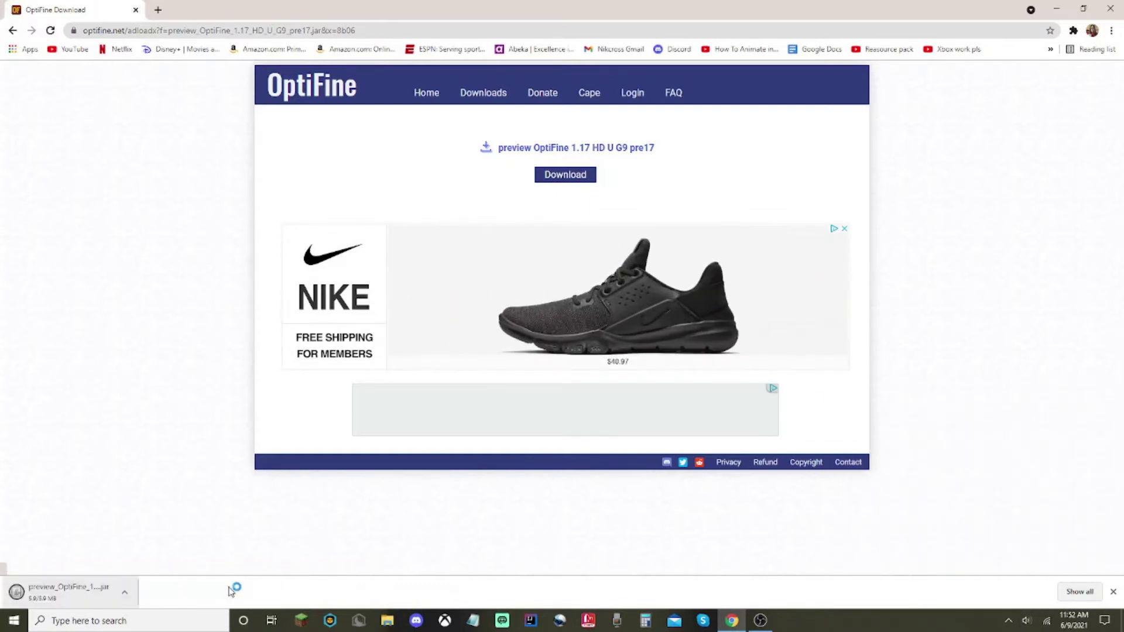
Step: Copy the downloaded OptiFine jar from the browser onto the desktop and clear the browser window out of view
{"action": "left_click", "coordinate": [1086, 7]}
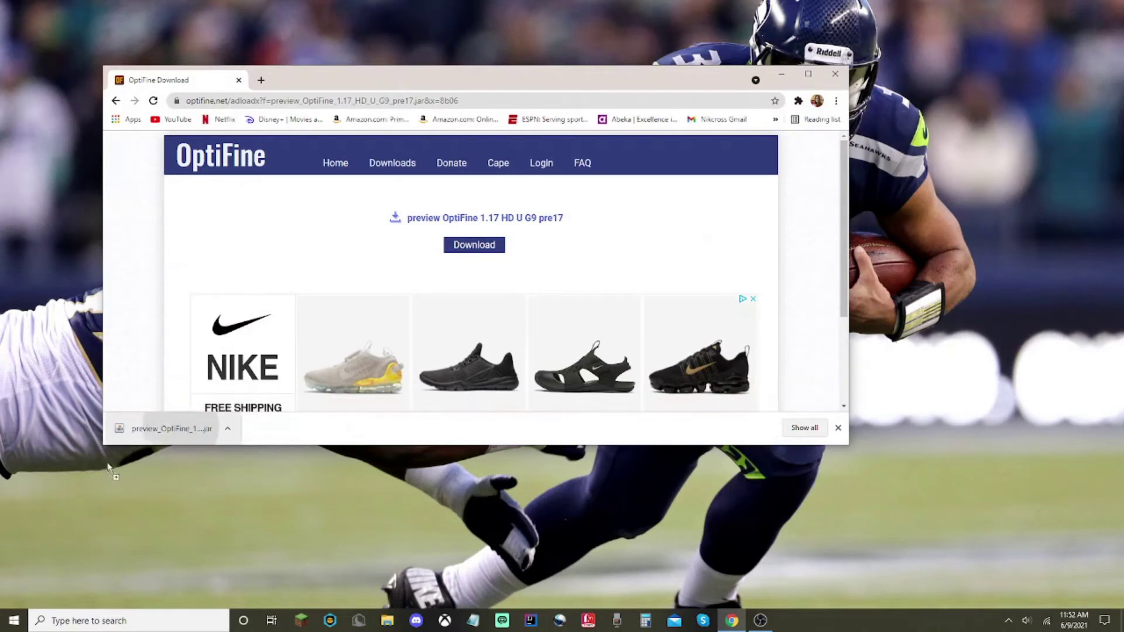
{"action": "left_click_drag", "start_coordinate": [108, 468], "coordinate": [180, 534]}
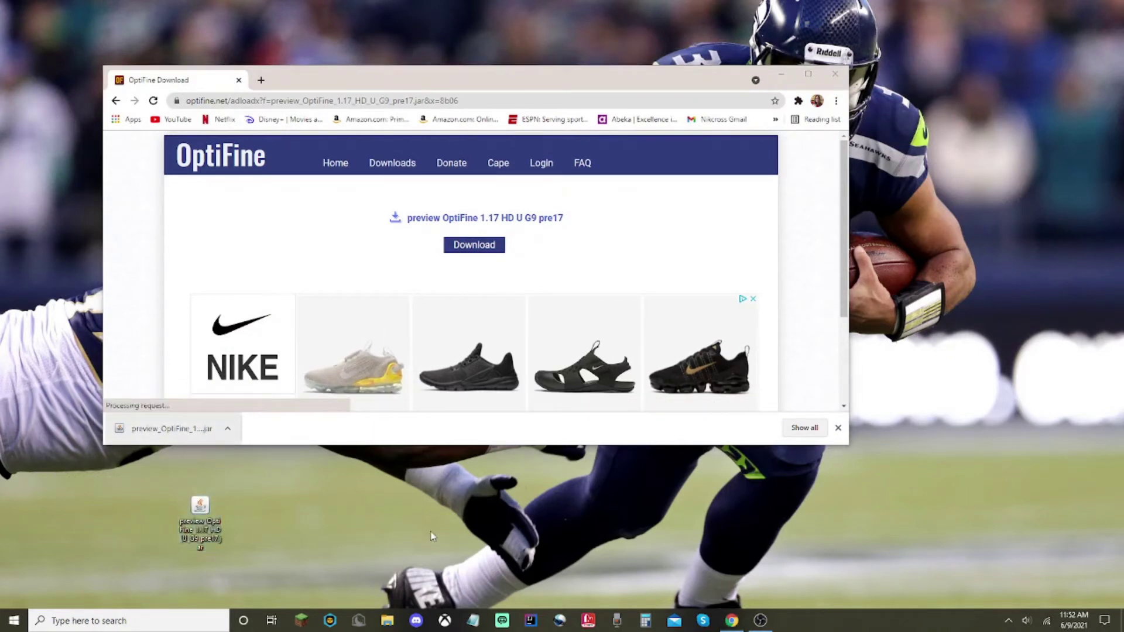
{"action": "left_click", "coordinate": [838, 427]}
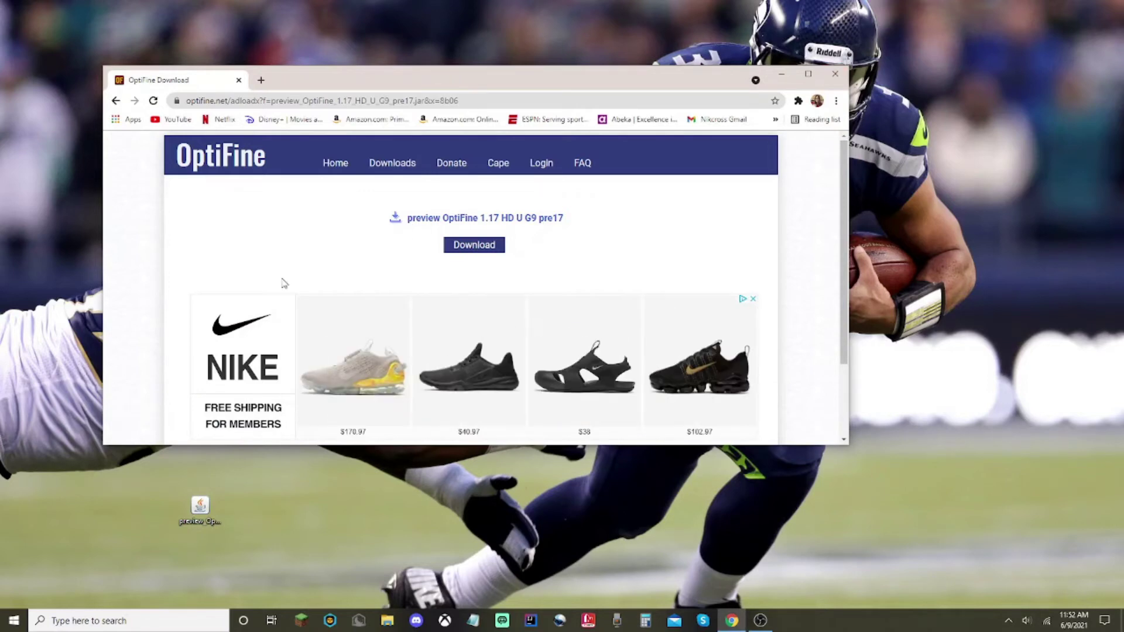
{"action": "key", "text": "super+d"}
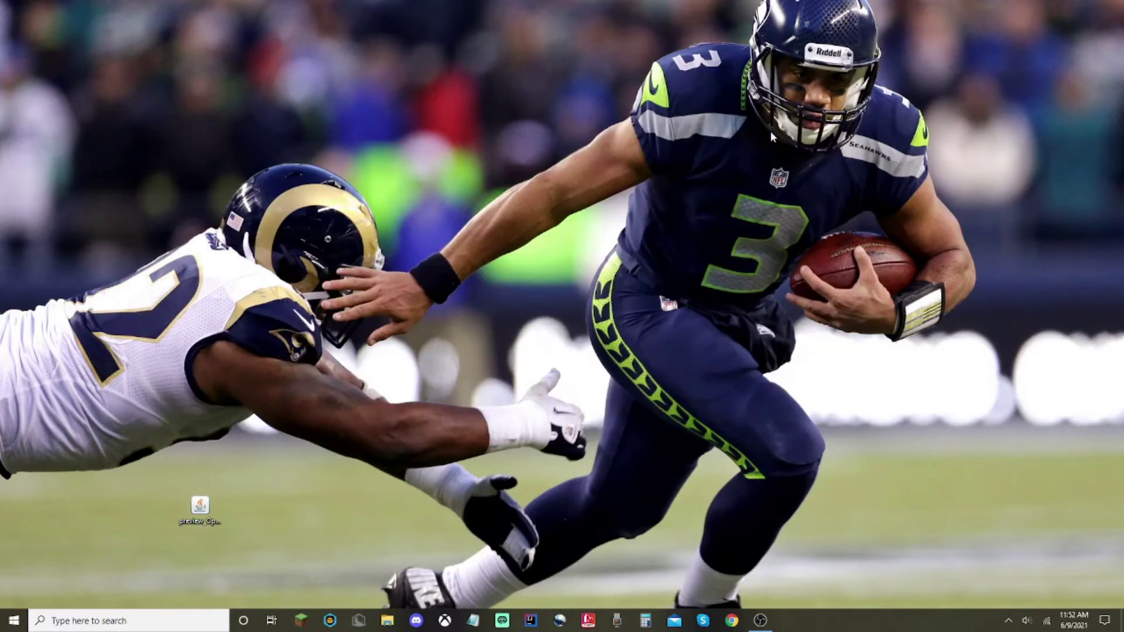
Step: Locate the OptiFine jar in the Downloads folder of the user profile on drive C, and close the folder window
{"action": "left_click", "coordinate": [154, 621]}
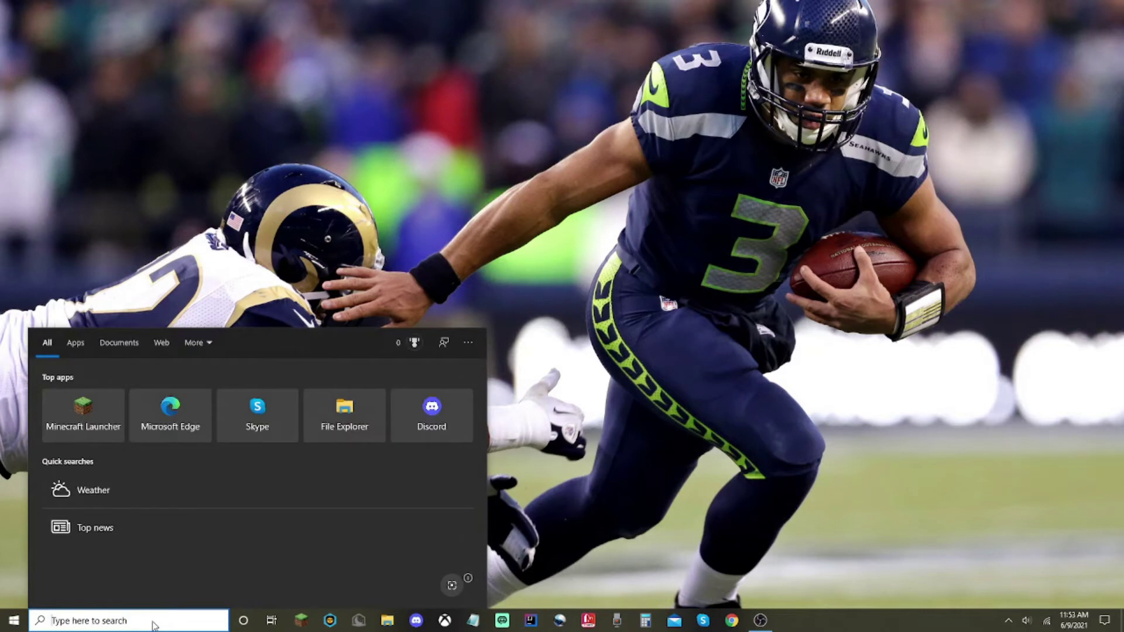
{"action": "type", "text": "downloads"}
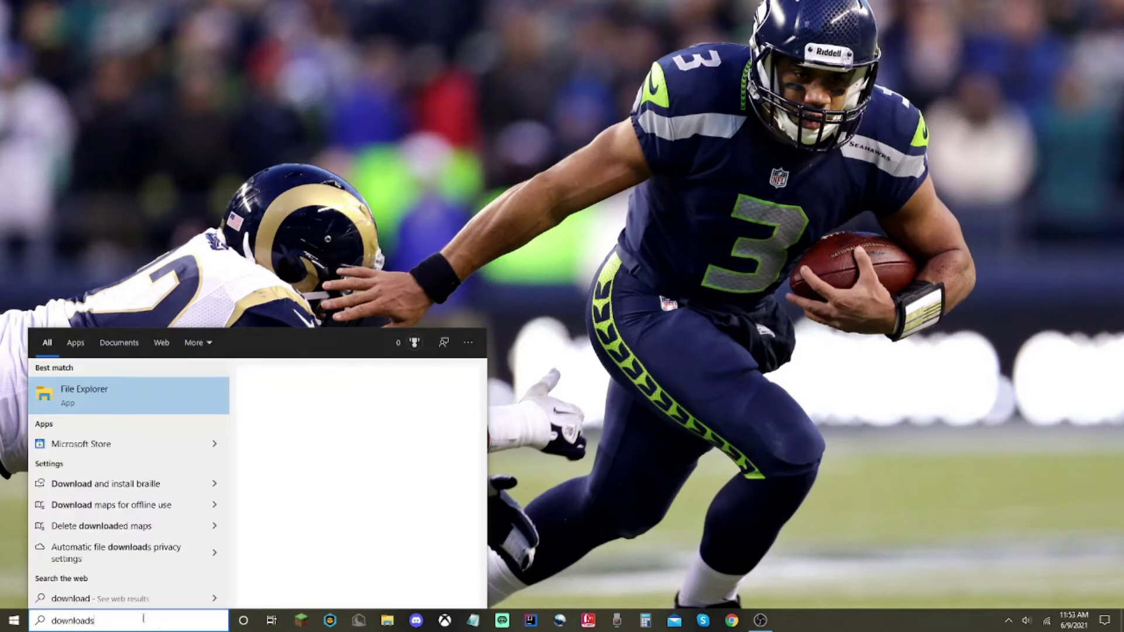
{"action": "left_click", "coordinate": [124, 454]}
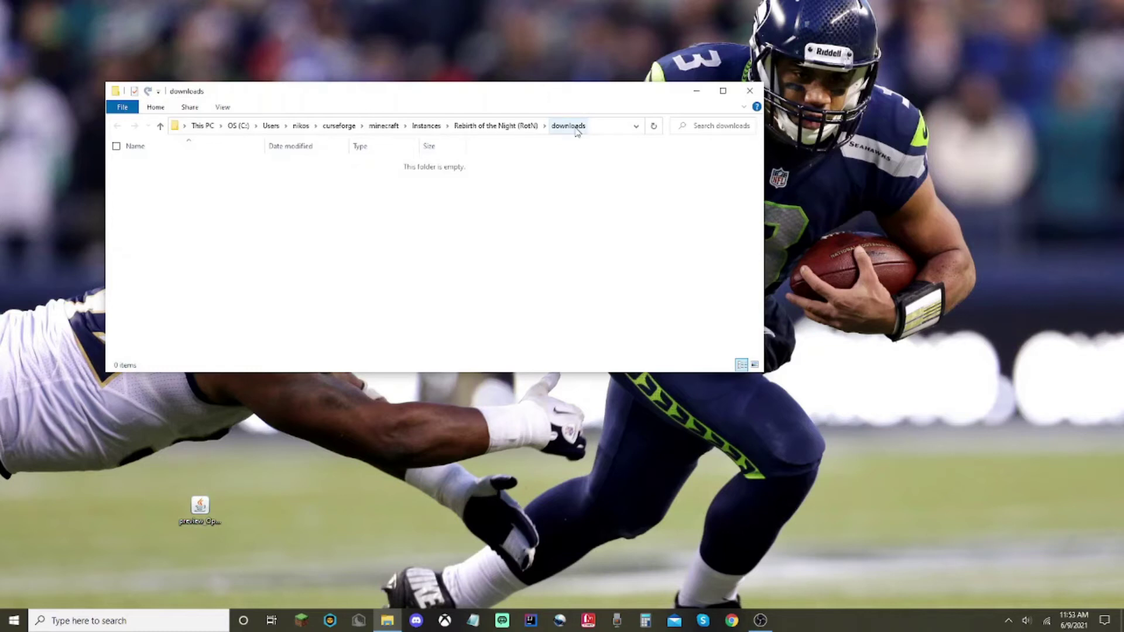
{"action": "left_click", "coordinate": [202, 126]}
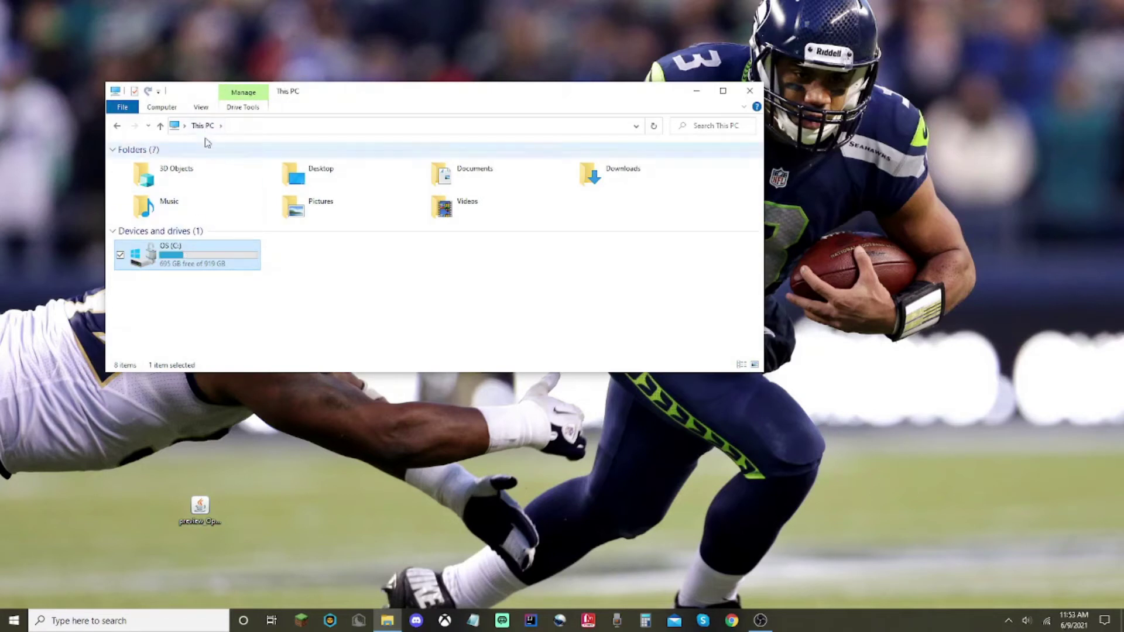
{"action": "double_click", "coordinate": [199, 245]}
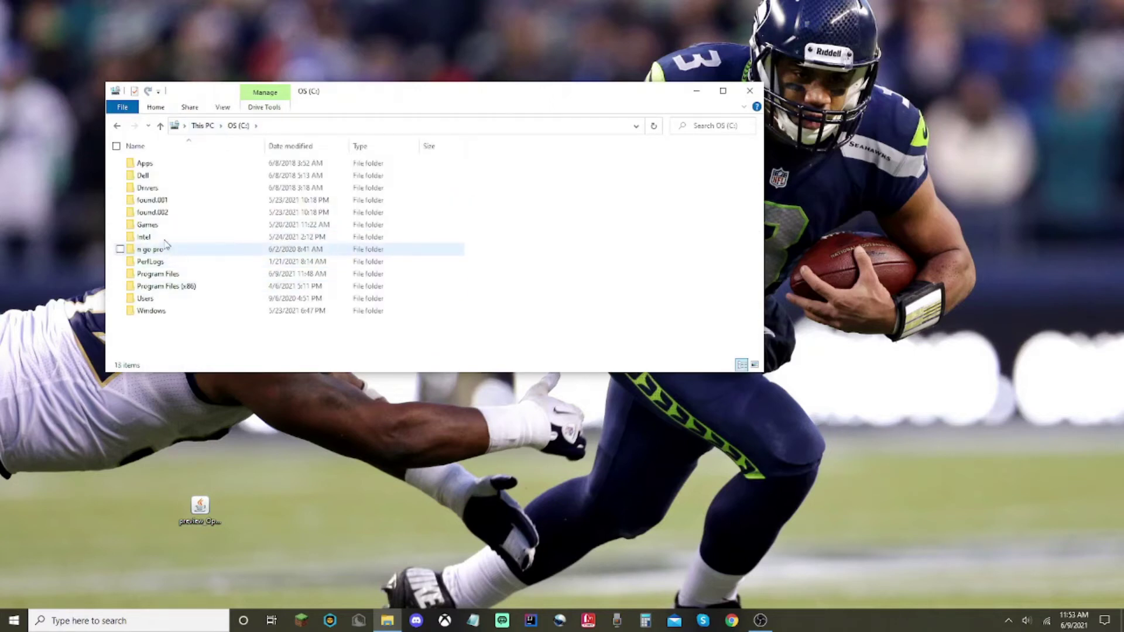
{"action": "left_click", "coordinate": [165, 301]}
{"action": "double_click", "coordinate": [165, 300]}
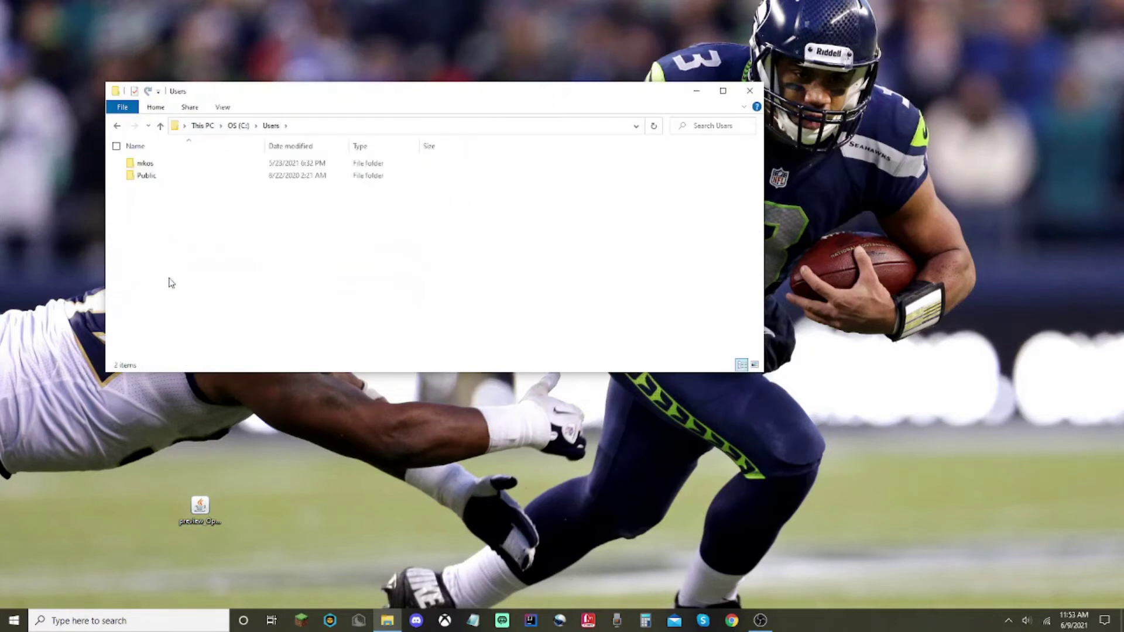
{"action": "double_click", "coordinate": [145, 166]}
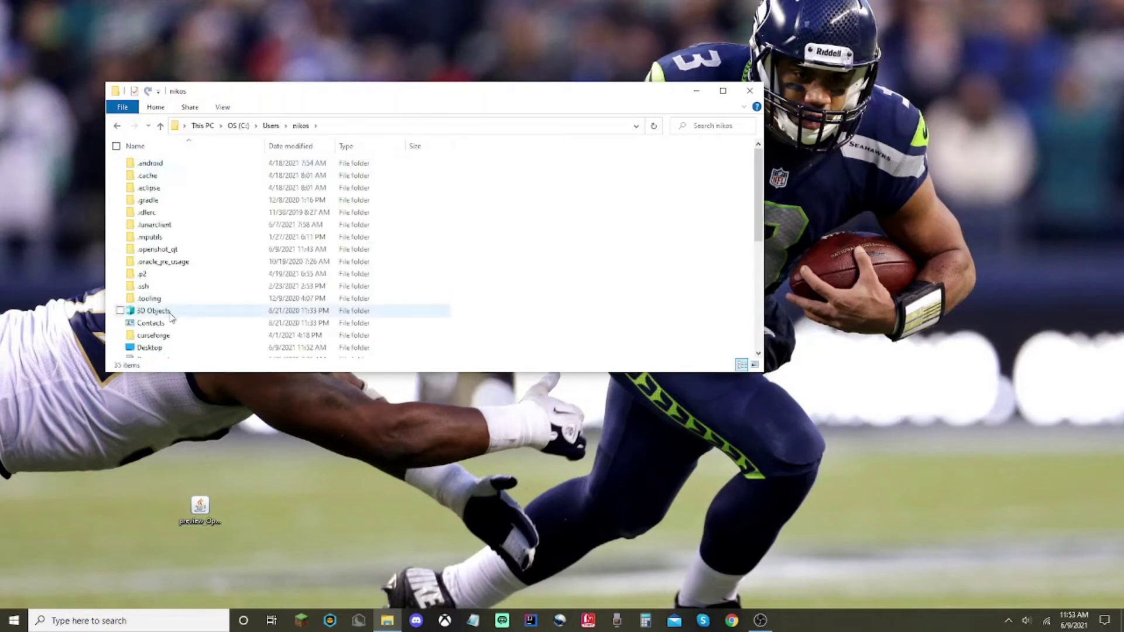
{"action": "scroll", "coordinate": [157, 316], "scroll_direction": "down", "scroll_amount": 1}
{"action": "double_click", "coordinate": [154, 338]}
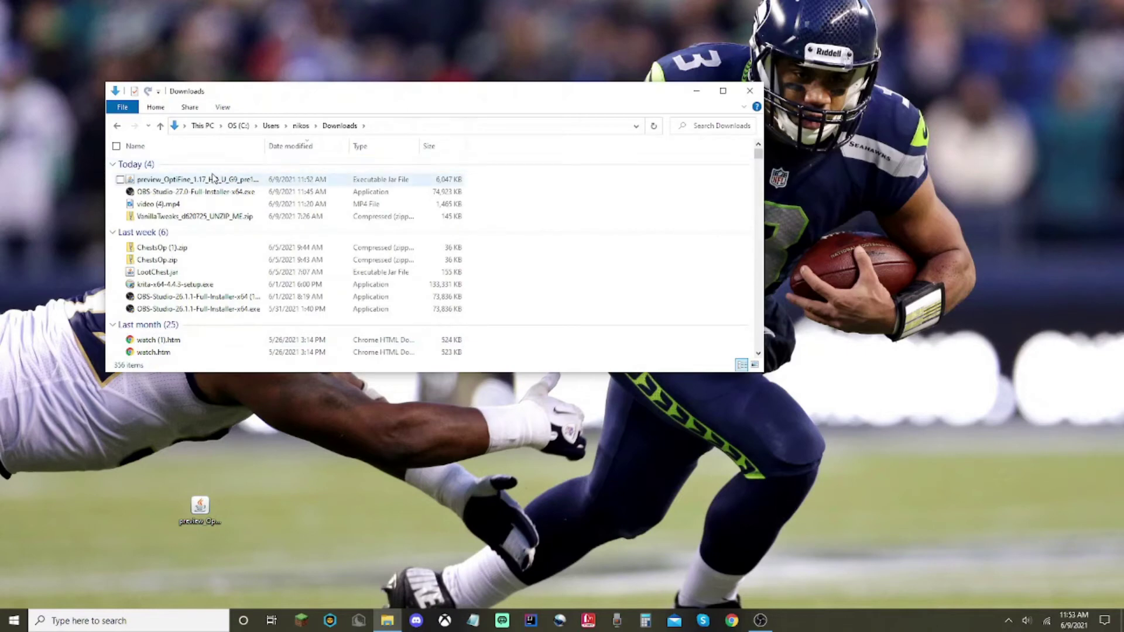
{"action": "left_click", "coordinate": [750, 91]}
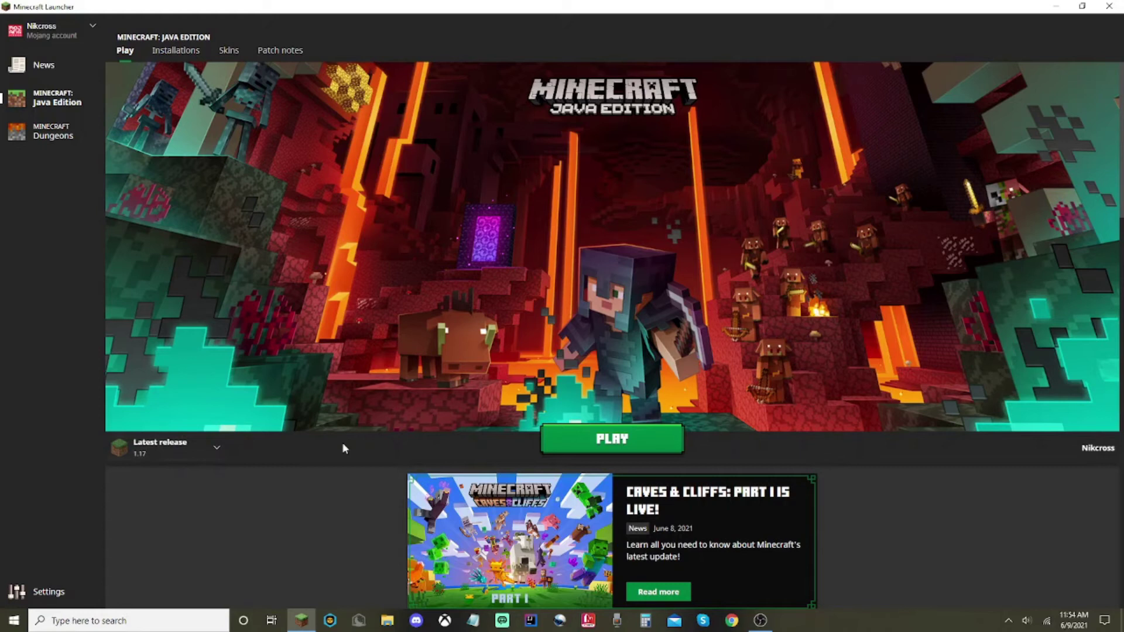
Step: Launch the Latest release 1.17 from the Minecraft Launcher and quit the game at its title screen
{"action": "left_click", "coordinate": [572, 451]}
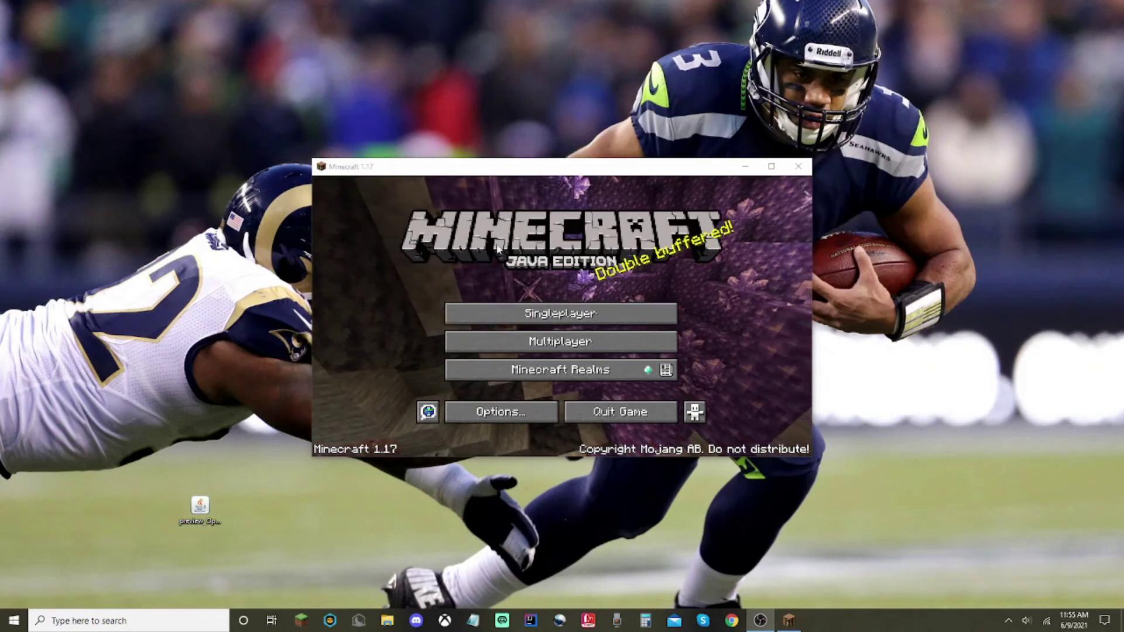
{"action": "key", "text": "Tab"}
{"action": "key", "text": "Tab"}
{"action": "key", "text": "Tab"}
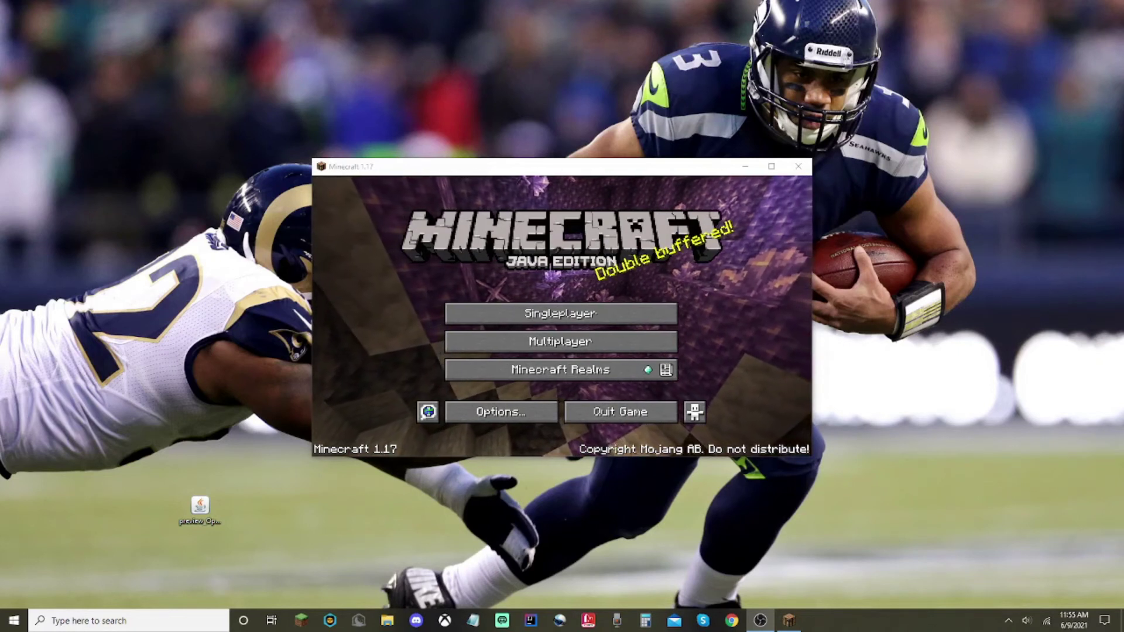
{"action": "left_click", "coordinate": [669, 413]}
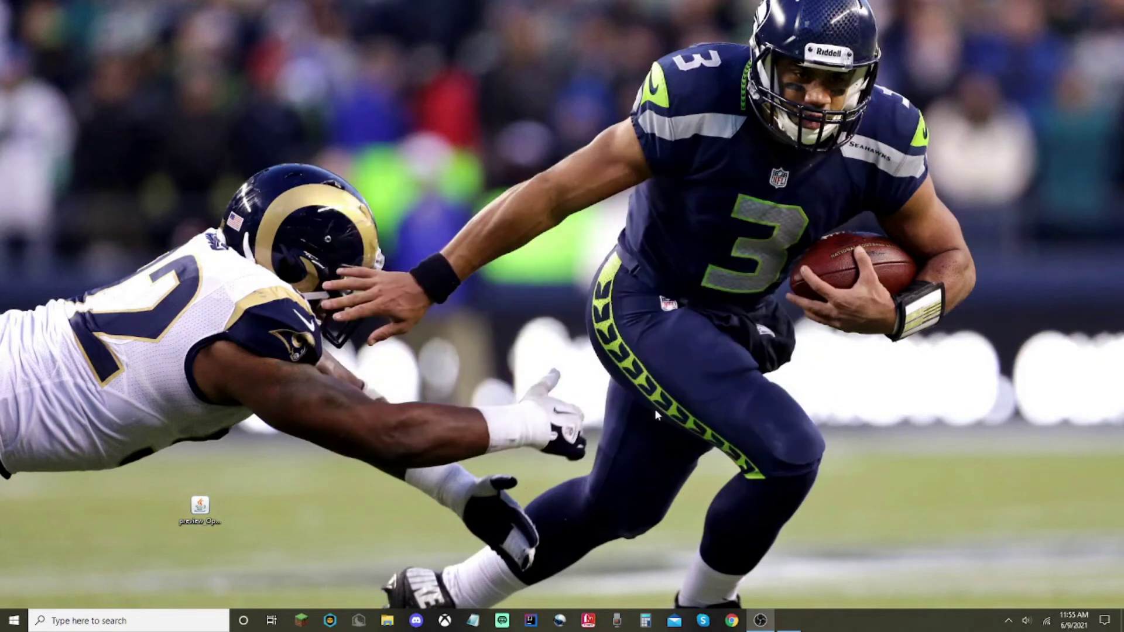
Step: Install OptiFine by running the preview jar on the desktop, and delete the jar once installation is finished
{"action": "left_click", "coordinate": [190, 507]}
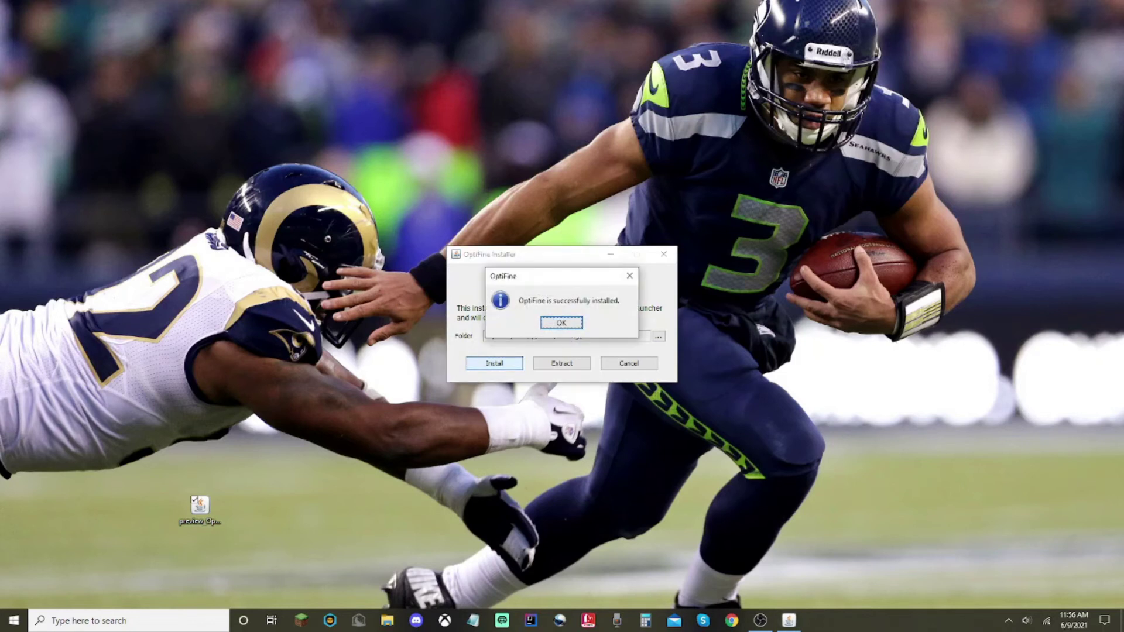
{"action": "left_click", "coordinate": [562, 322]}
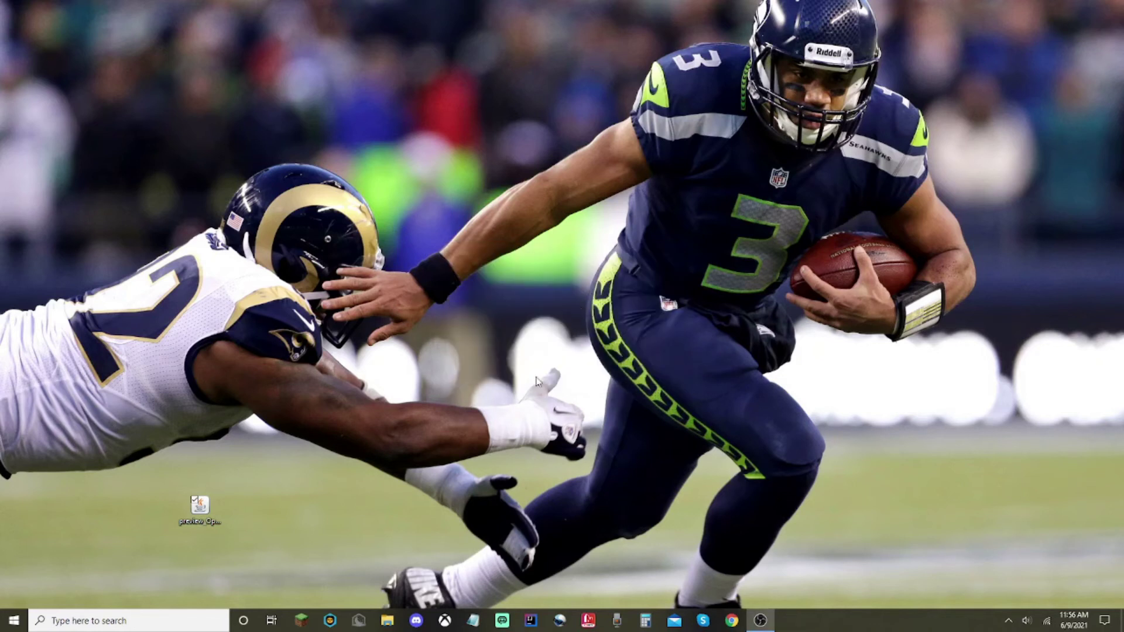
{"action": "double_click", "coordinate": [210, 505]}
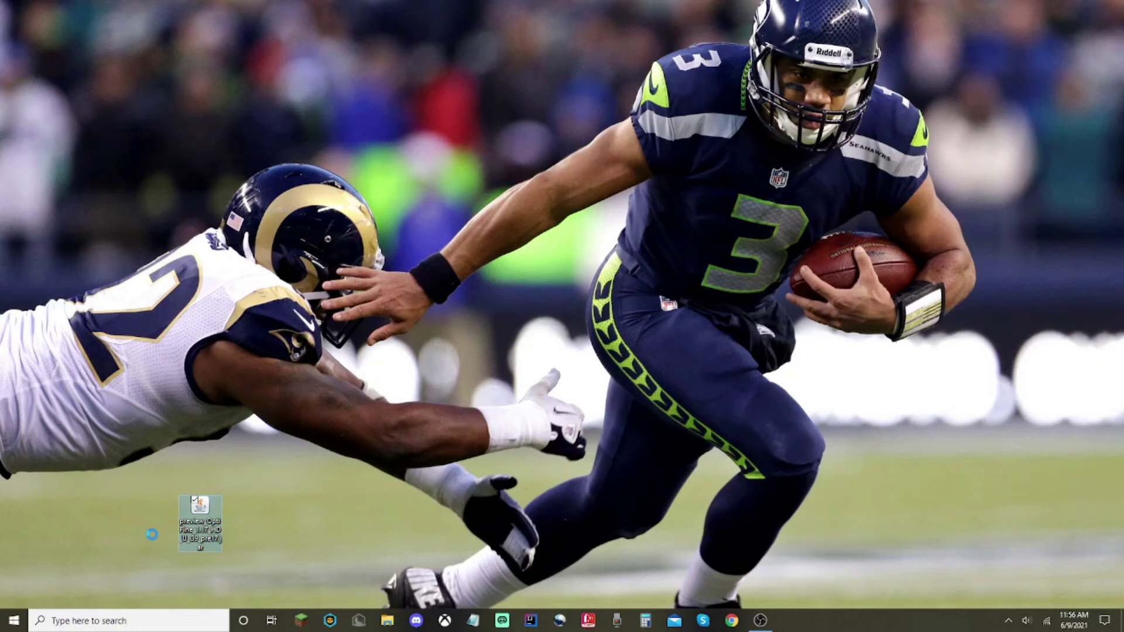
{"action": "key", "text": "shift+F10"}
{"action": "left_click", "coordinate": [116, 474]}
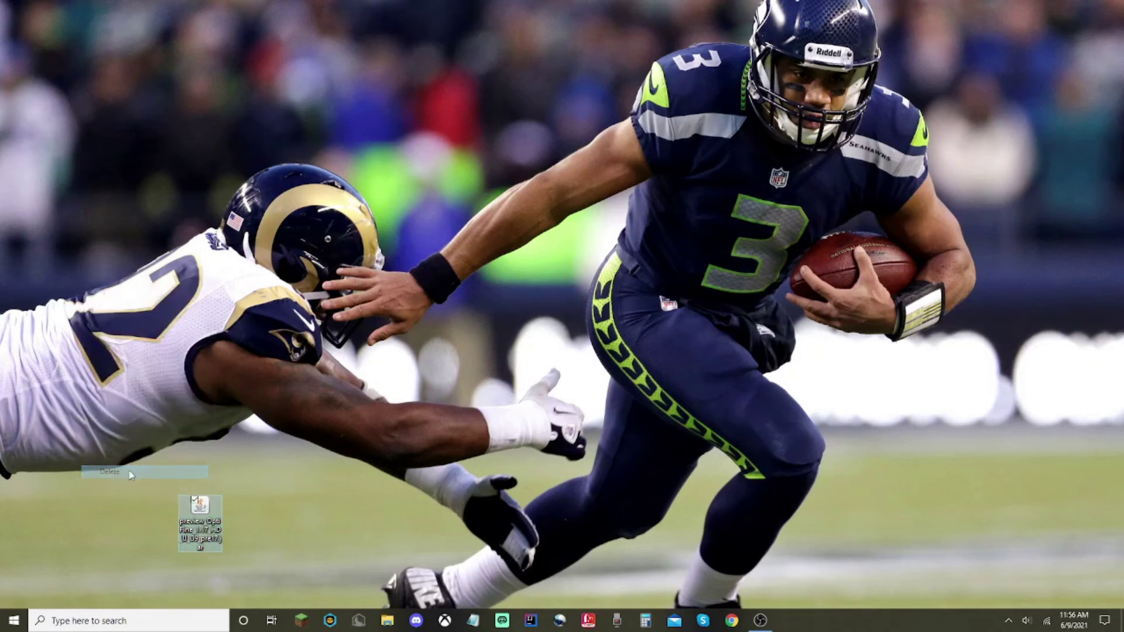
Step: Switch to the Minecraft Launcher, select the OptiFine installation 1.17-OptiFine_HD_U_G9_pre17, and close the launcher
{"action": "left_click", "coordinate": [311, 619]}
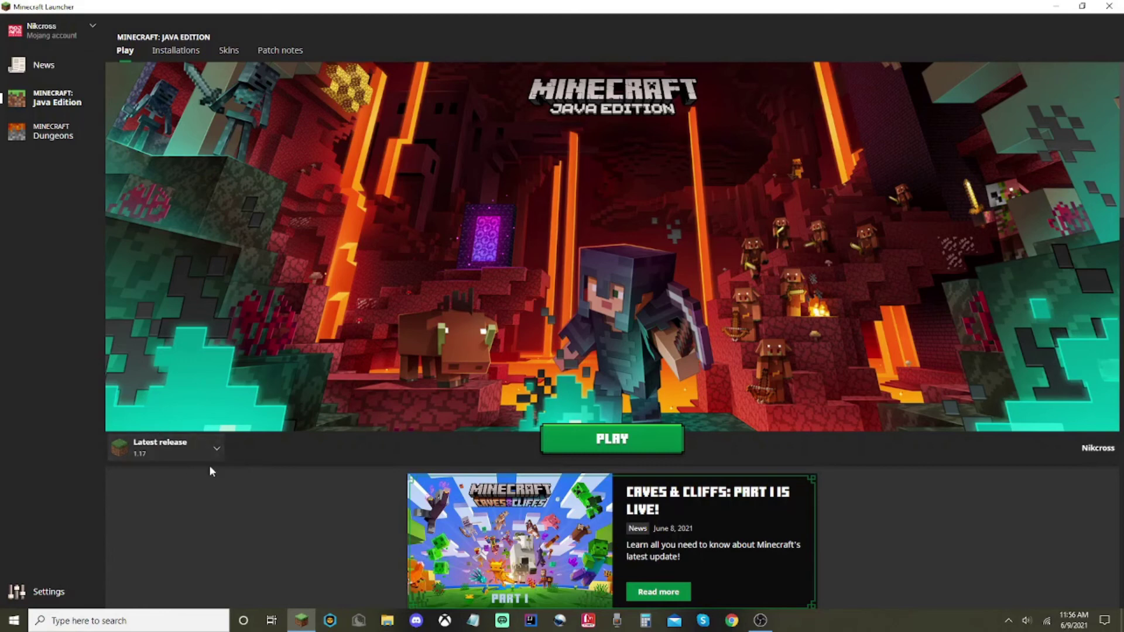
{"action": "left_click", "coordinate": [207, 445]}
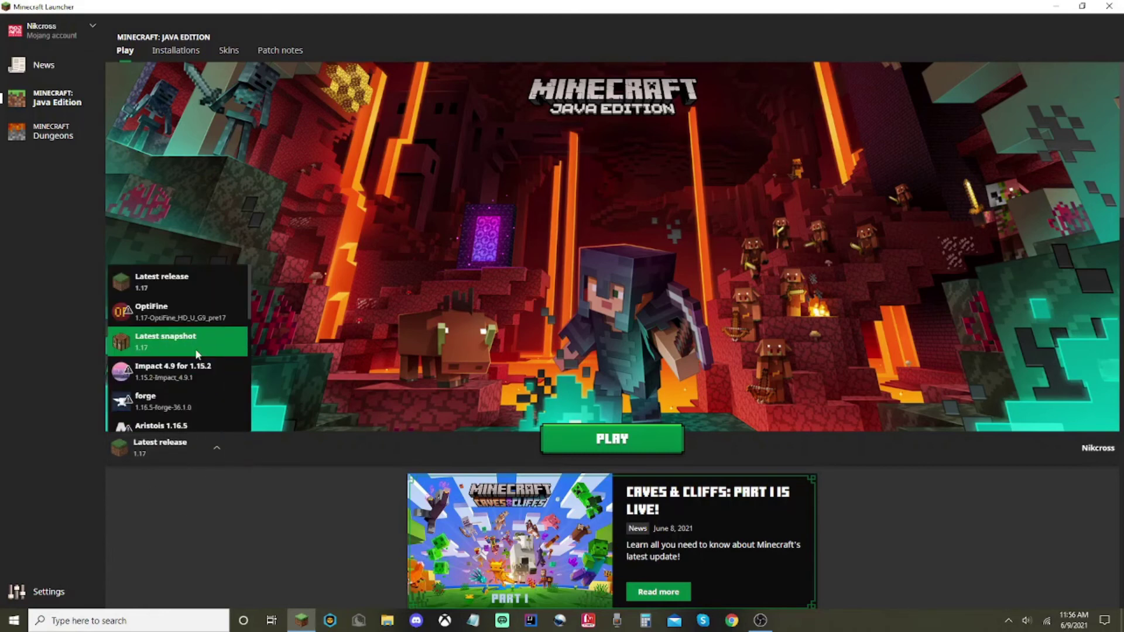
{"action": "left_click", "coordinate": [184, 319]}
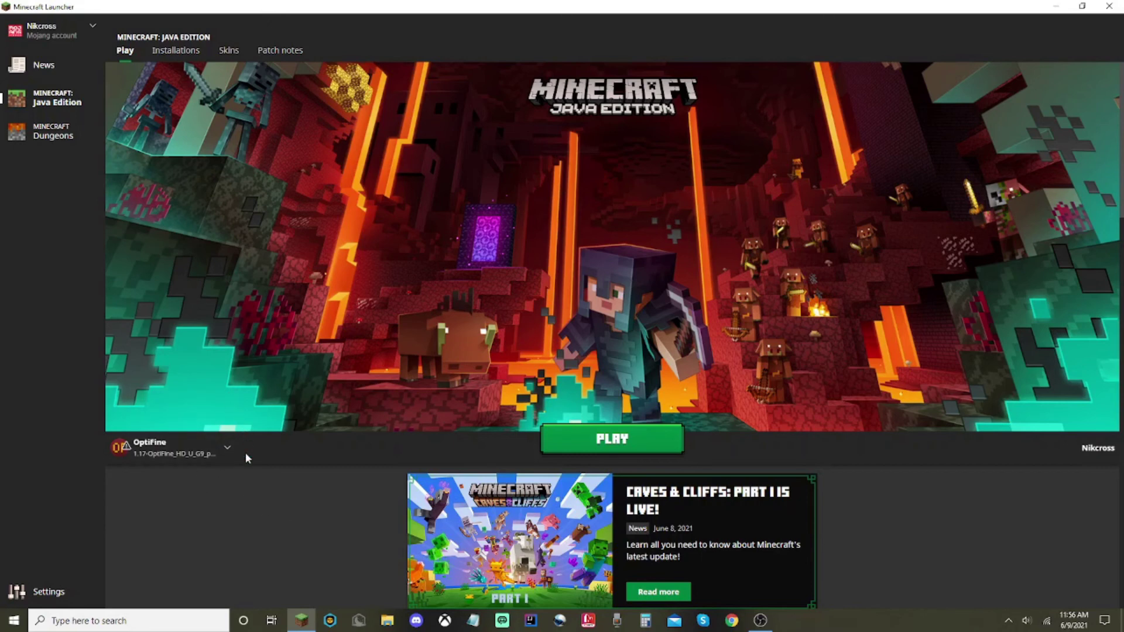
{"action": "mouse_move", "coordinate": [177, 448]}
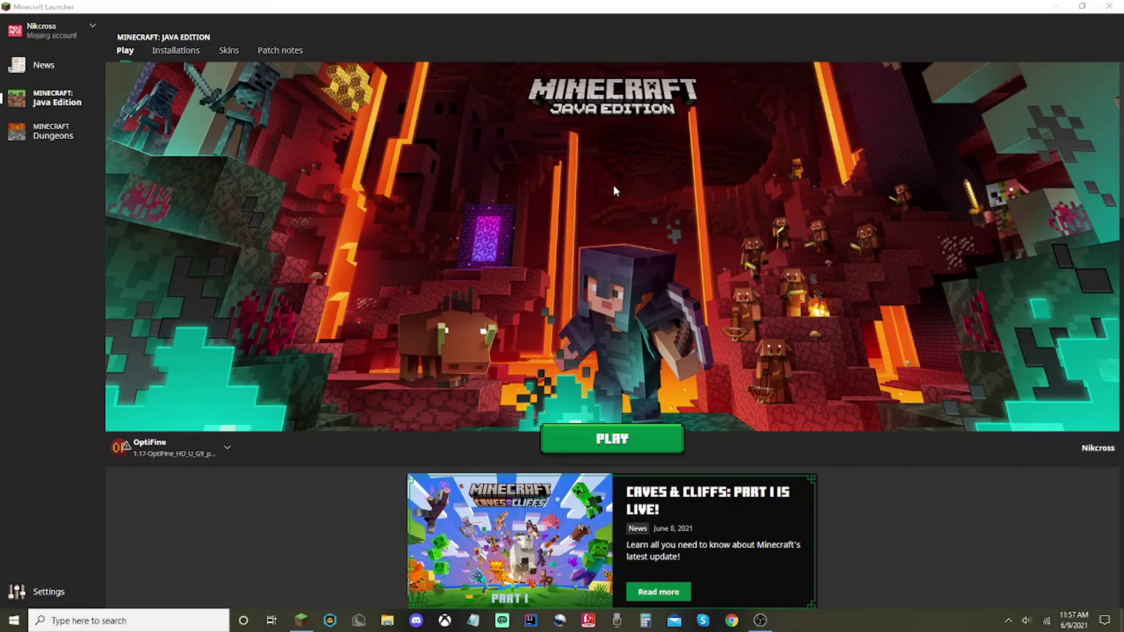
{"action": "left_click", "coordinate": [1109, 6]}
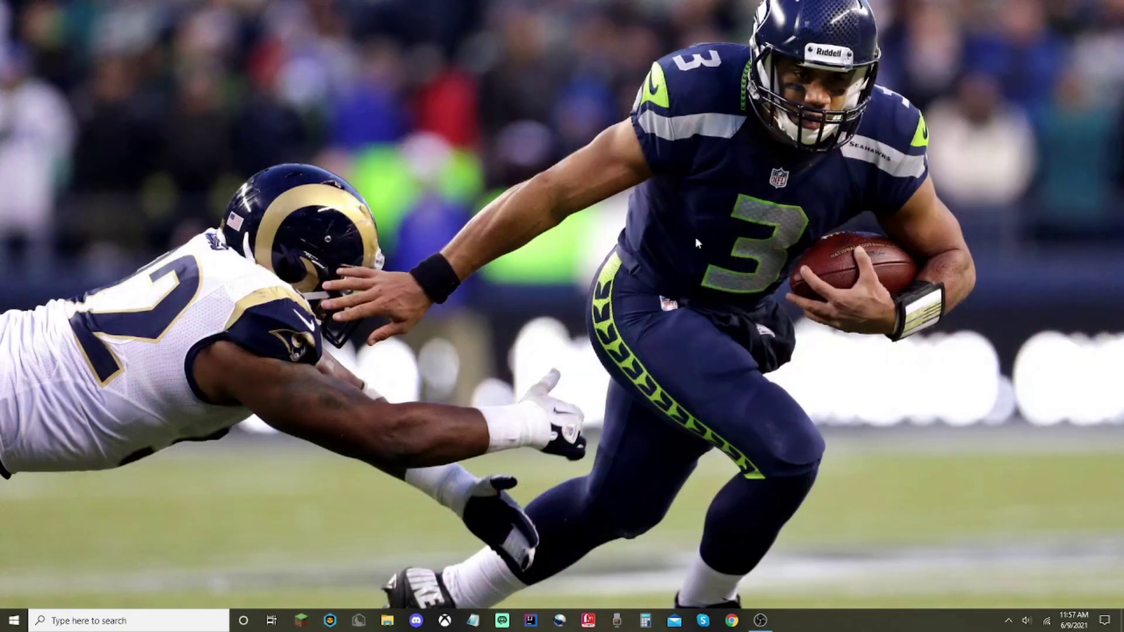